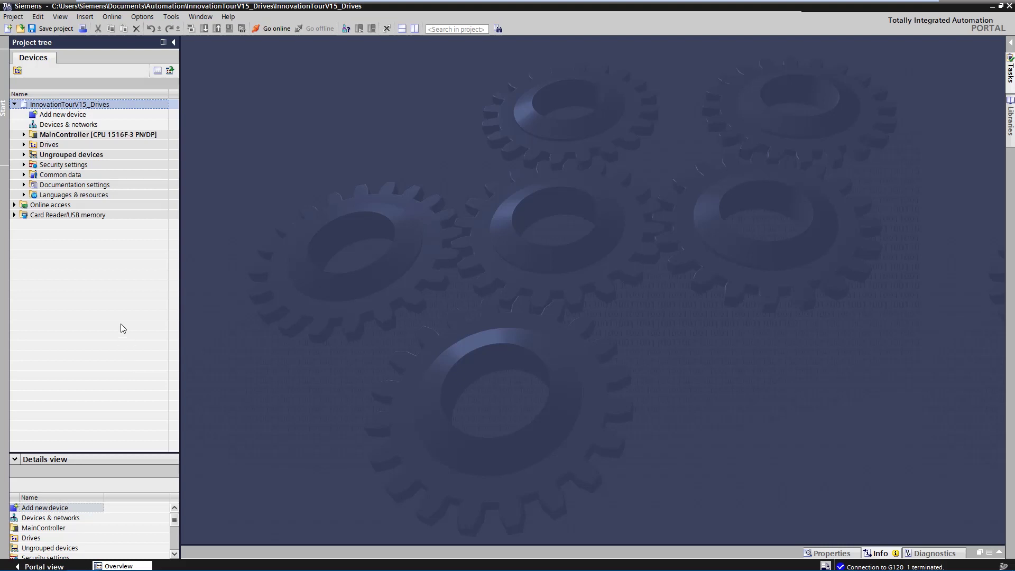
Select drive G120_1 under Drives and connect online to it.
click(23, 145)
click(33, 155)
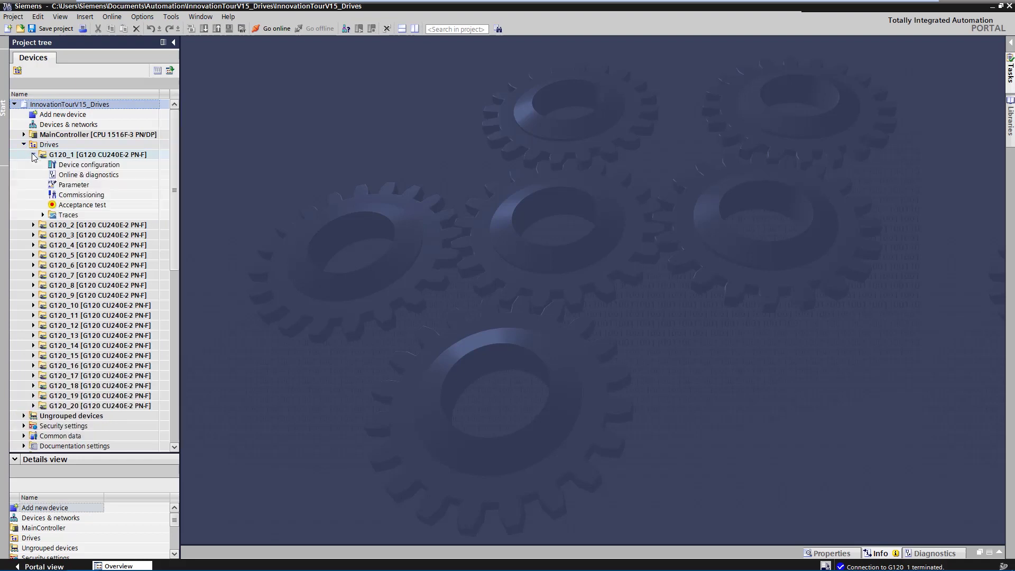
click(65, 155)
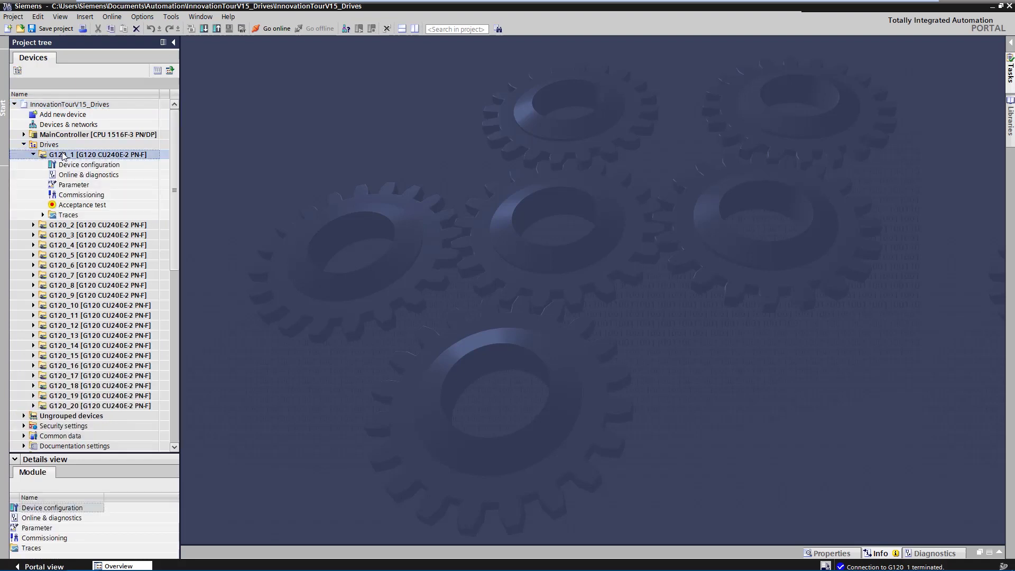
click(274, 29)
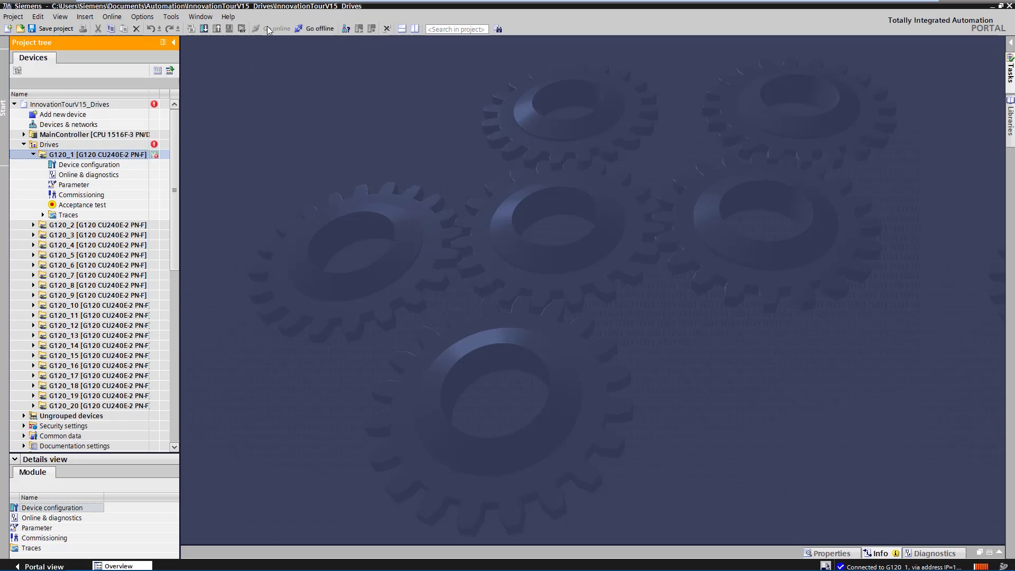
Select STO, SS1 and SLS Level 1 as the acceptance test functions and accept them.
click(110, 204)
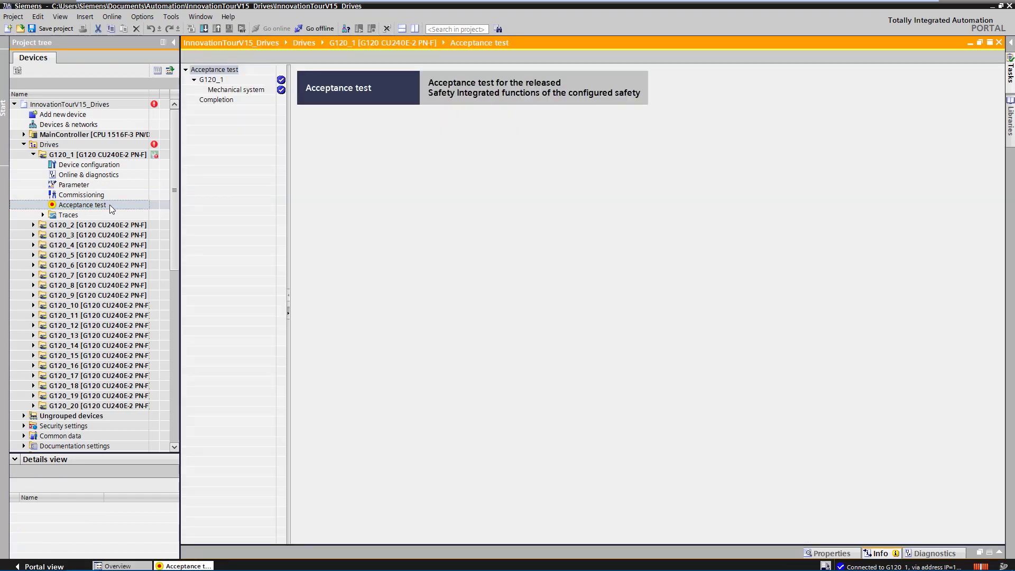
click(206, 81)
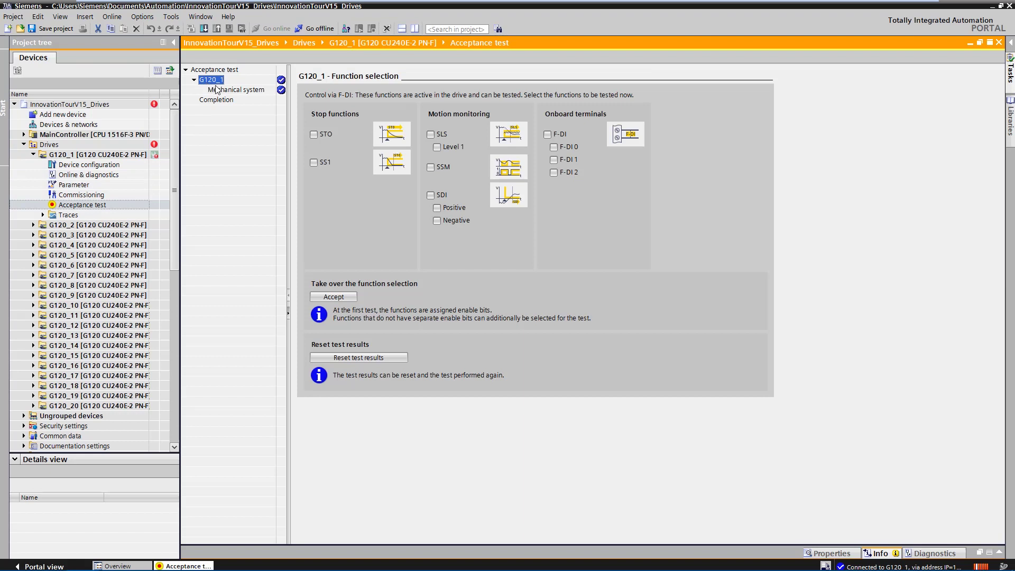
click(312, 133)
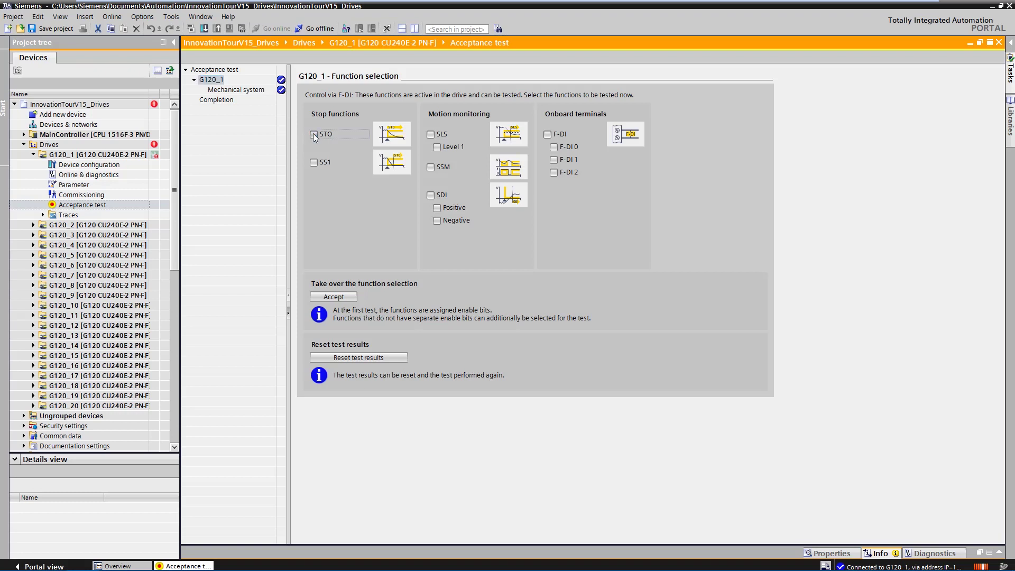
click(313, 162)
click(430, 135)
click(343, 298)
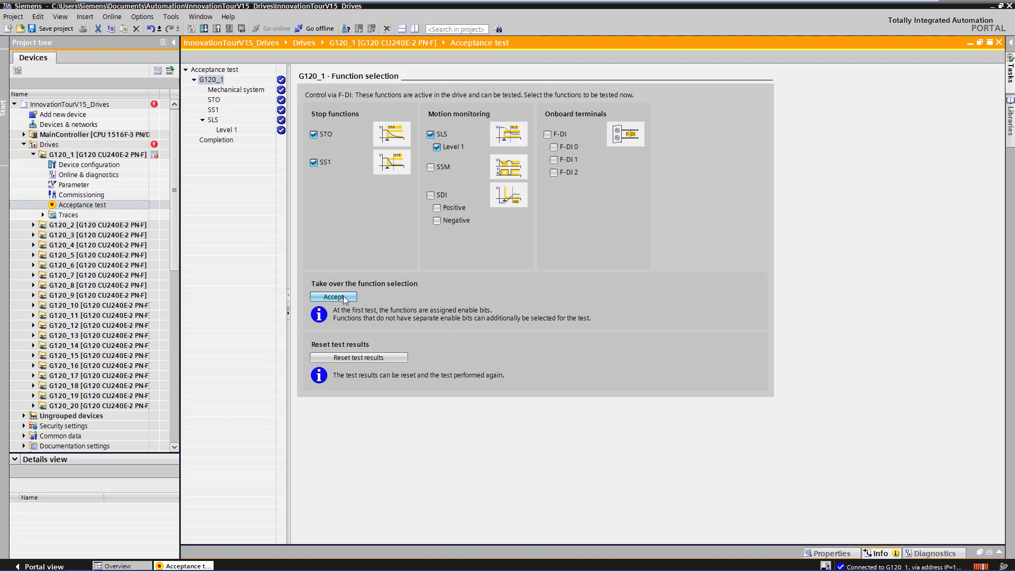
Start the SS1 wizard from the Mechanical system page, maximize the editor, and show the traverse options.
click(242, 93)
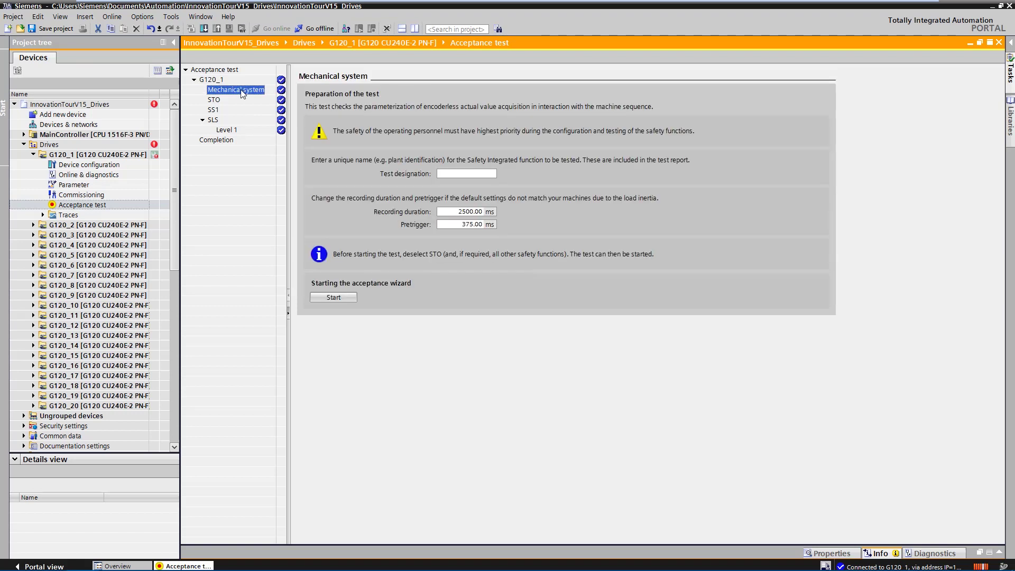
click(216, 110)
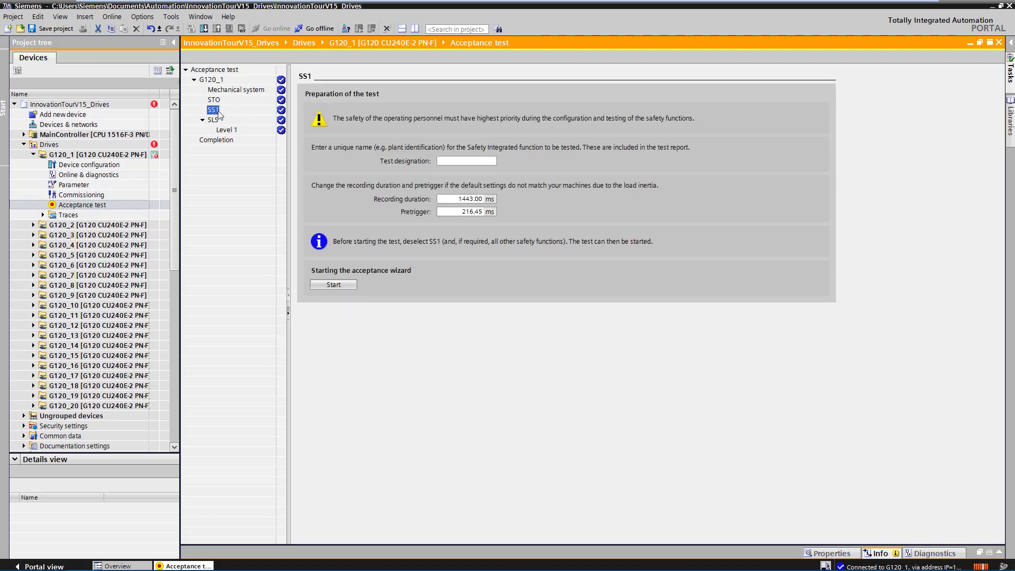
click(324, 285)
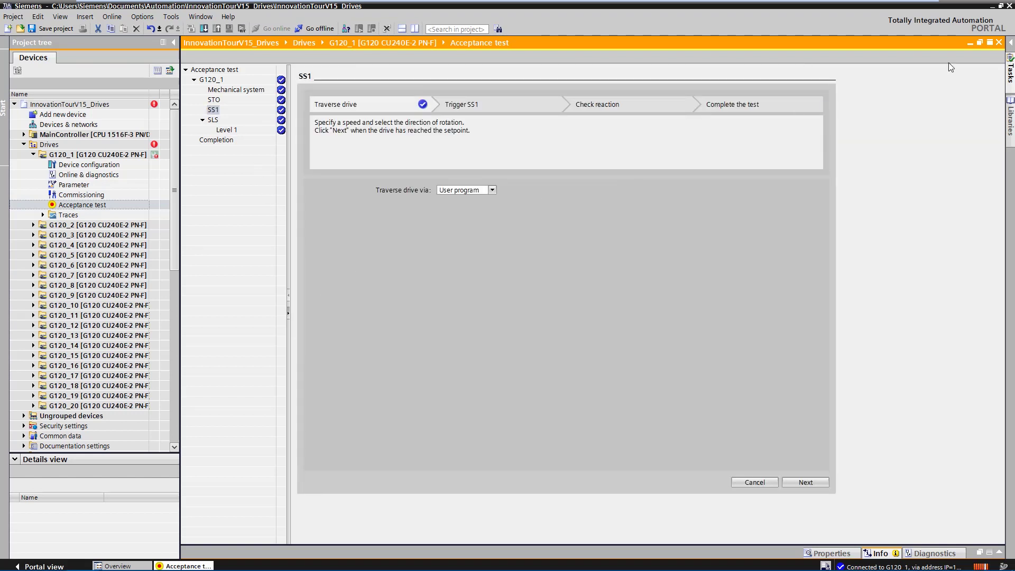
click(991, 43)
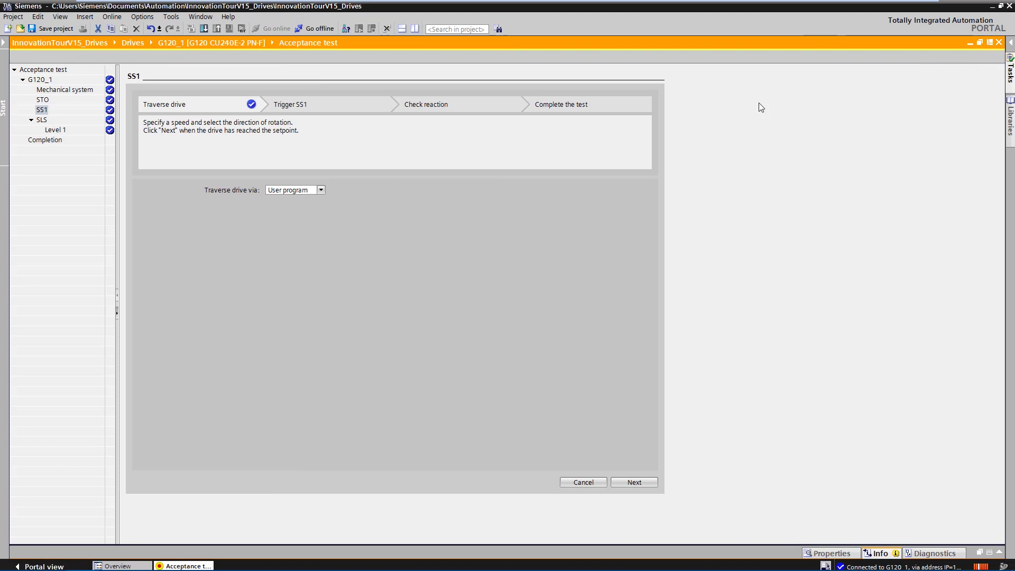
click(320, 191)
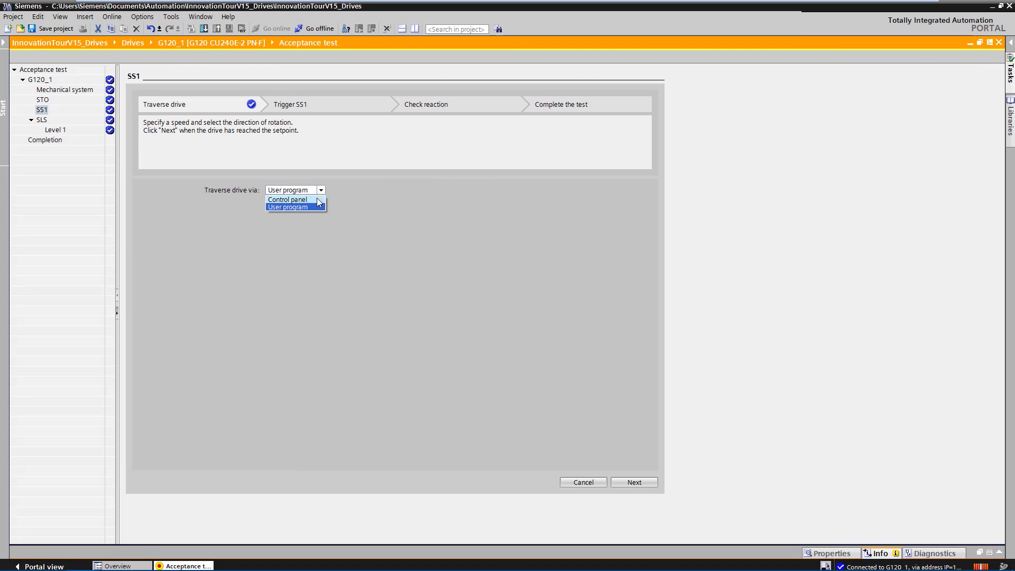
Traverse via the control panel with master control, running G120_1 forward at 1000 rpm.
click(317, 198)
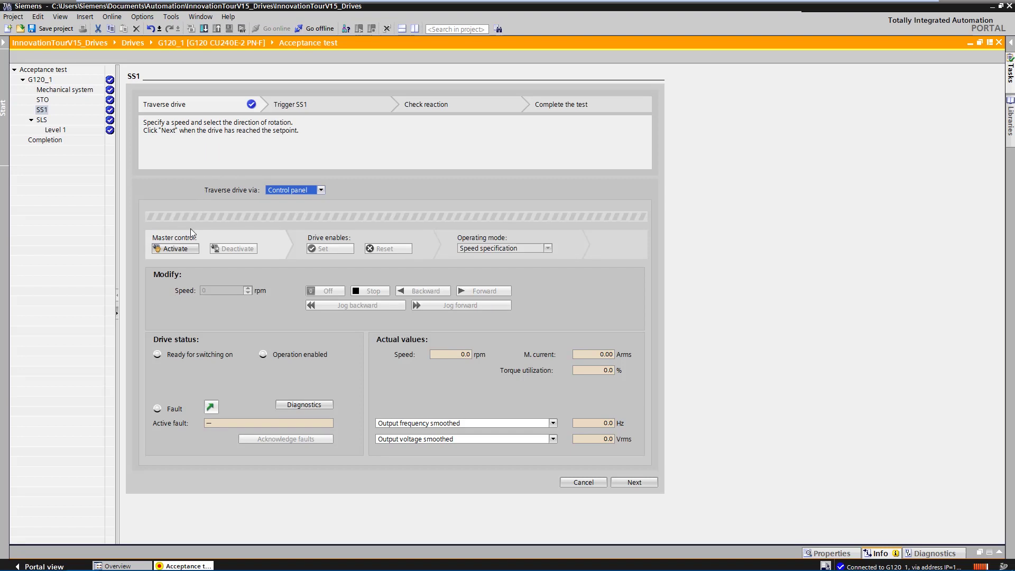
click(175, 248)
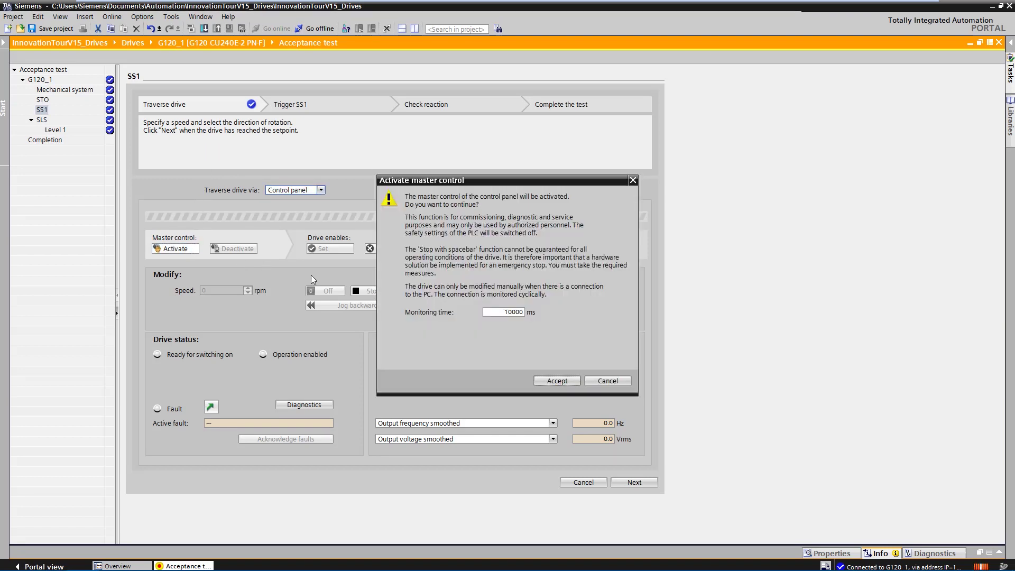
click(550, 381)
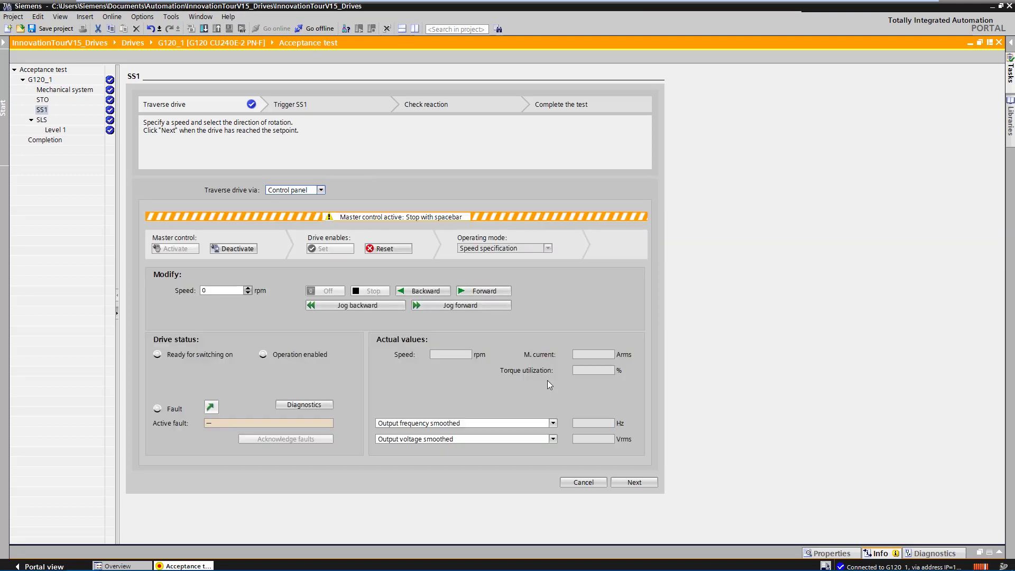
double_click(218, 290)
text(1000)
click(464, 291)
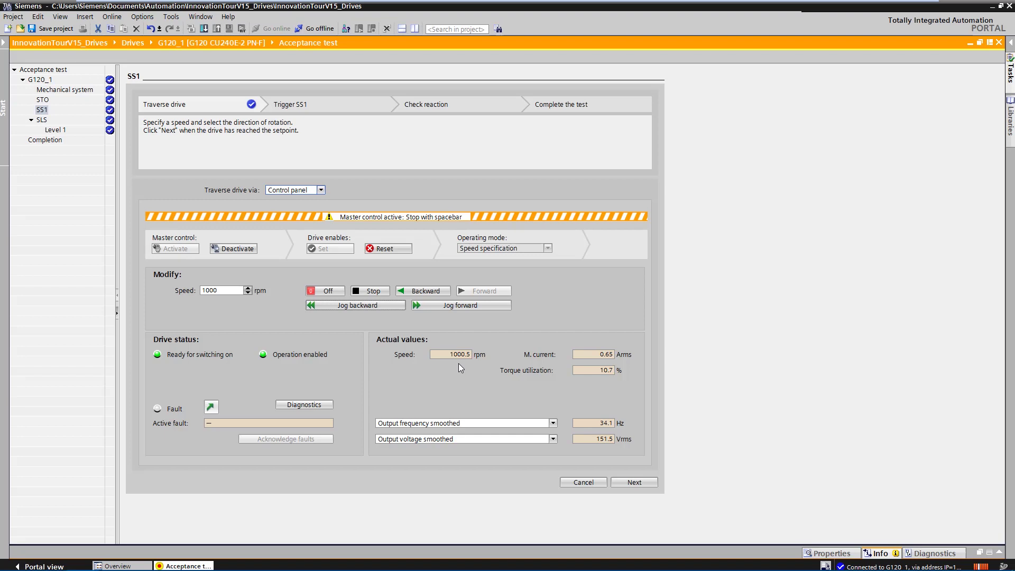
Trigger SS1, advance to Check reaction, and release master control of G120_1.
click(631, 483)
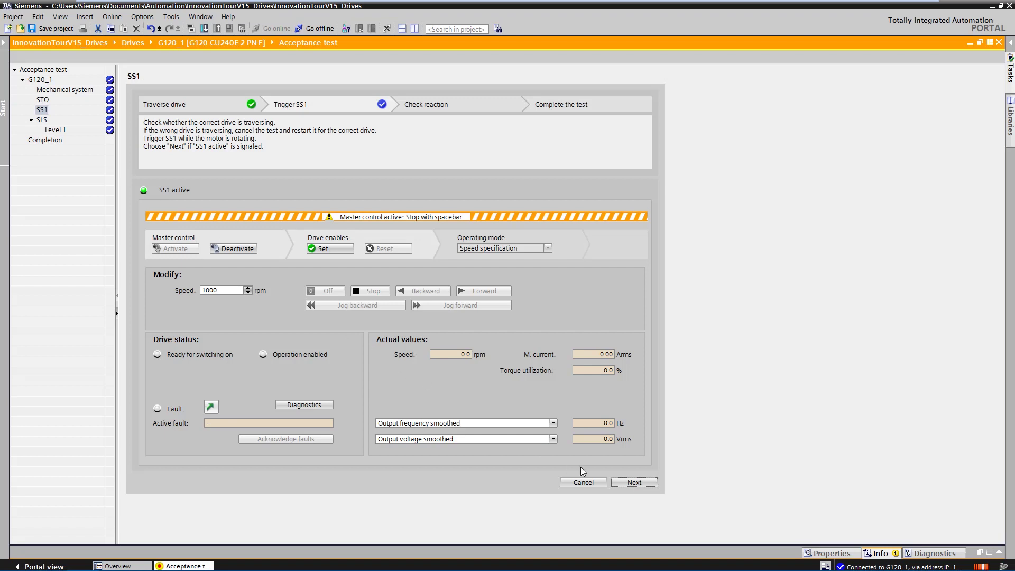
click(626, 483)
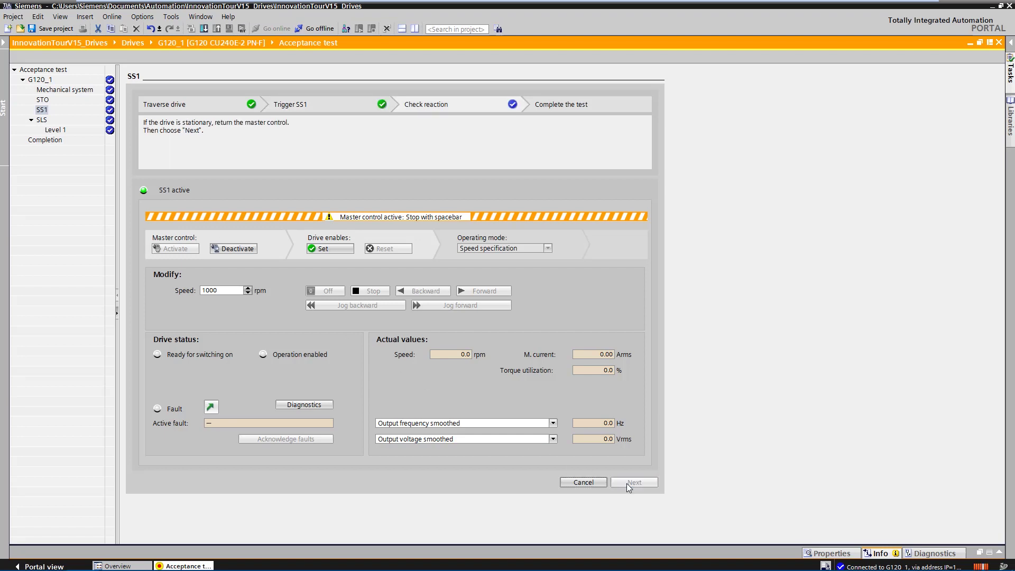
click(243, 251)
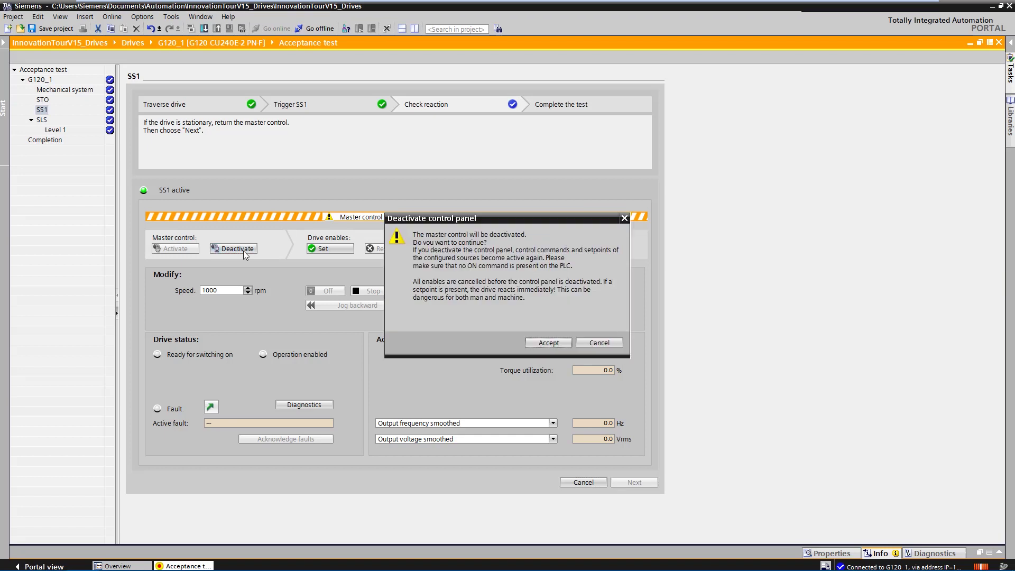
click(533, 342)
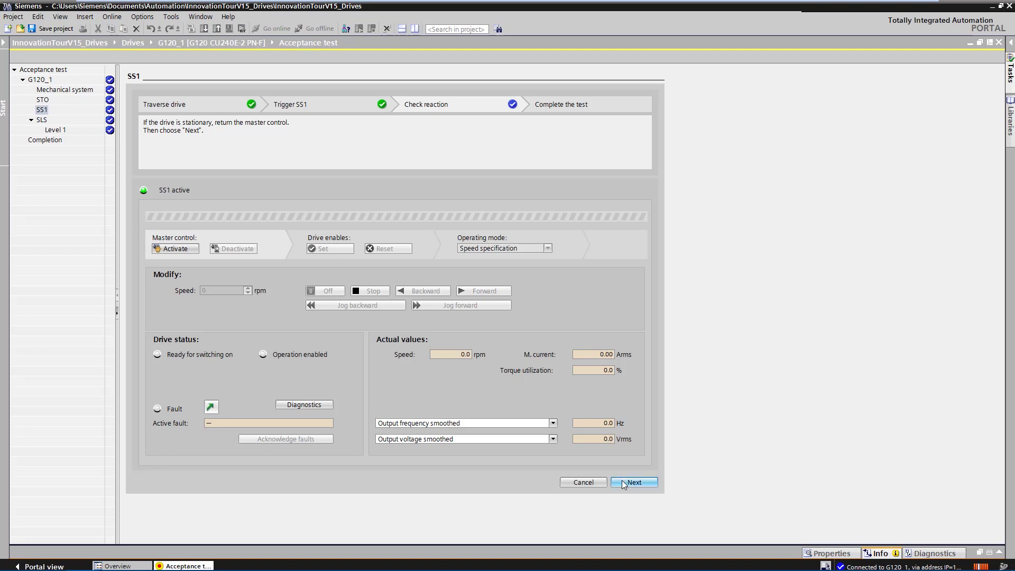
Review the SS1 braking trace from 1000 rpm and advance to Complete the test.
click(622, 480)
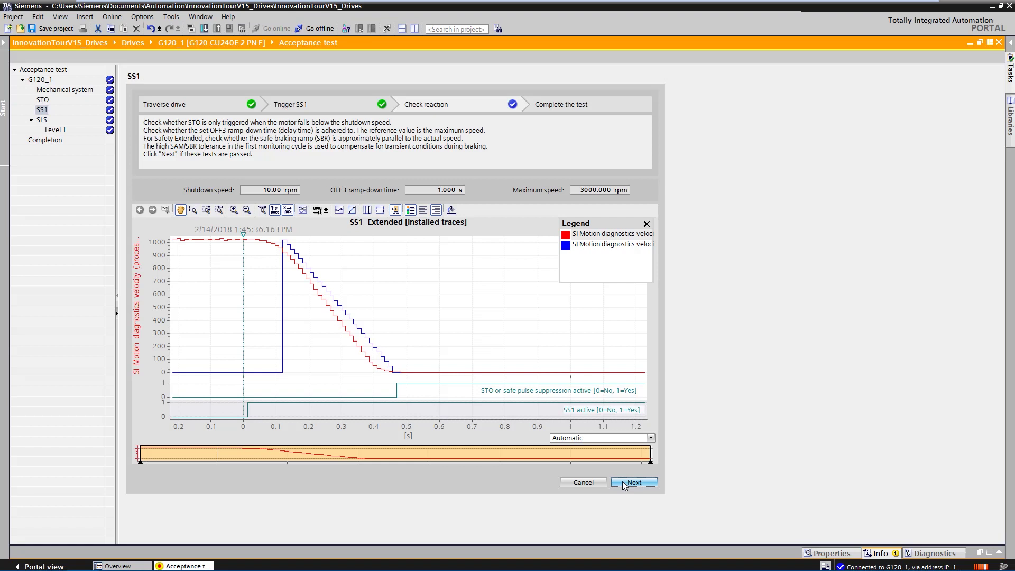
click(623, 482)
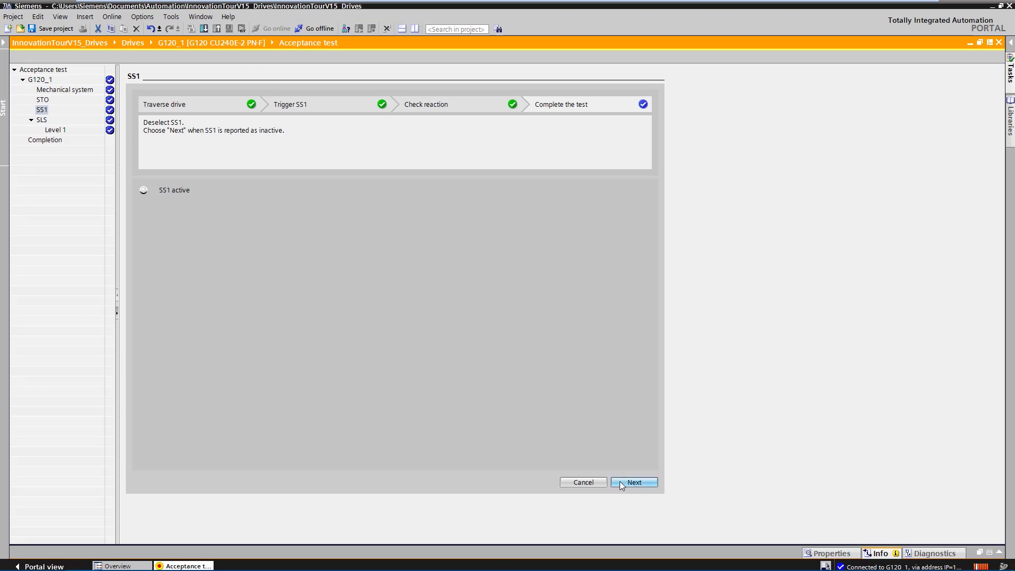
Finish the SS1 test and create the acceptance report from the Completion page.
click(620, 482)
click(620, 481)
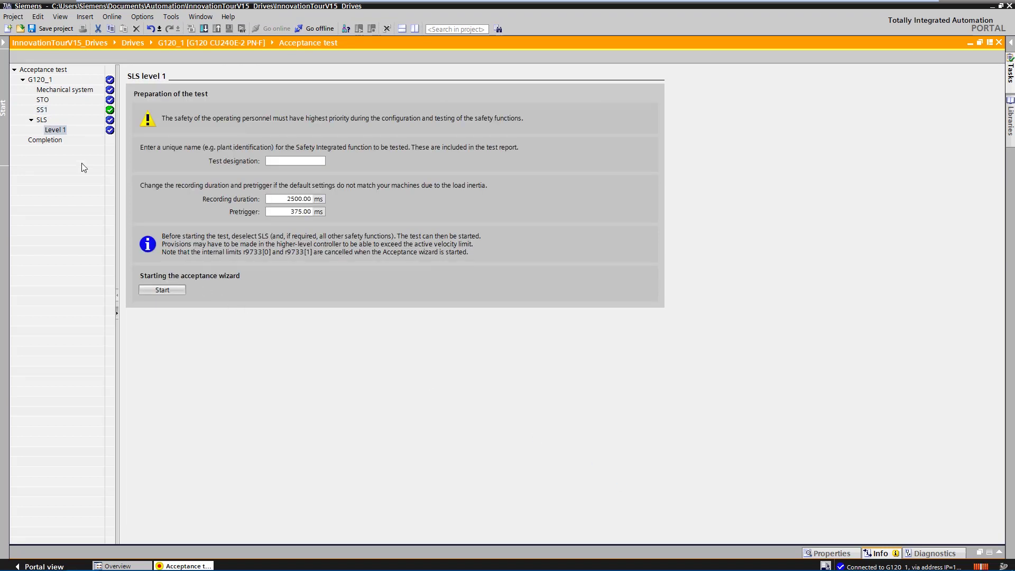
click(53, 140)
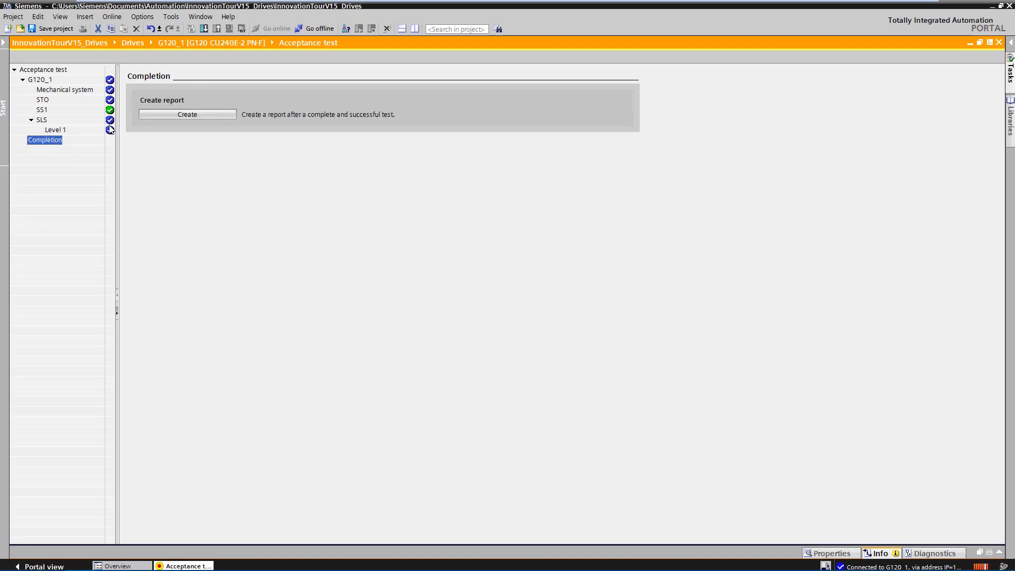
click(153, 117)
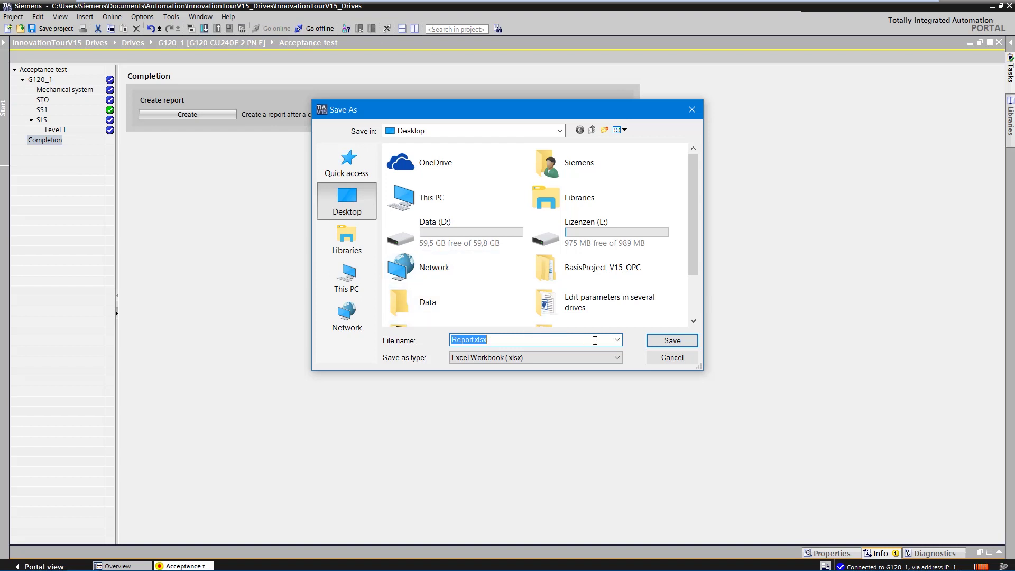
Save the report as Report.xlsx on the desktop and open it in Excel.
click(657, 347)
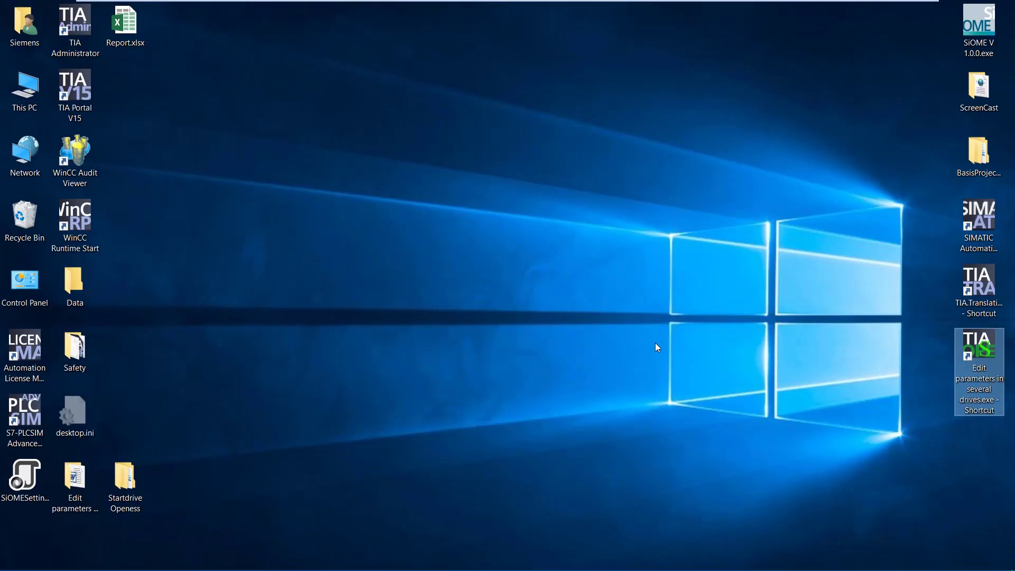
click(130, 41)
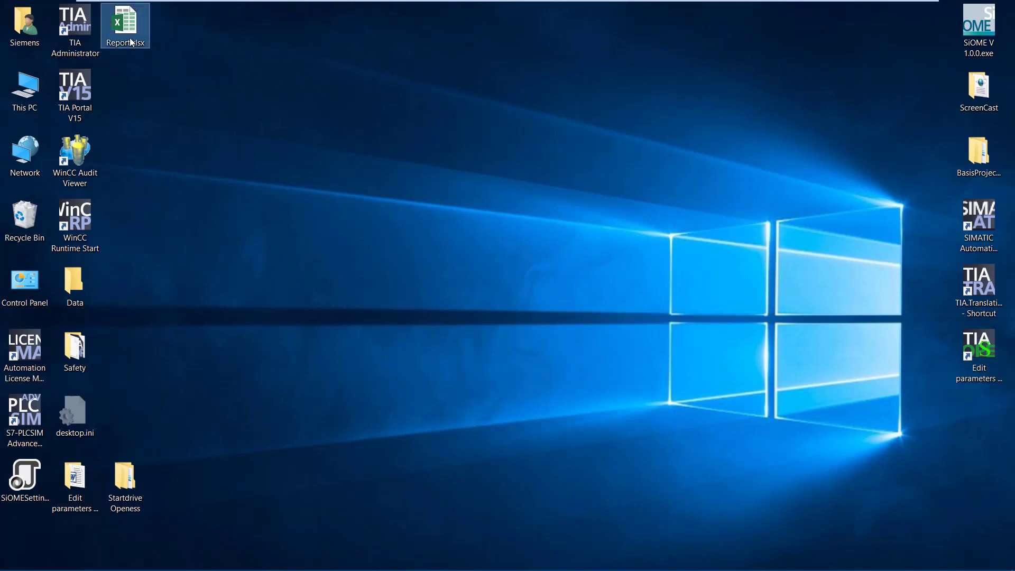
double_click(131, 41)
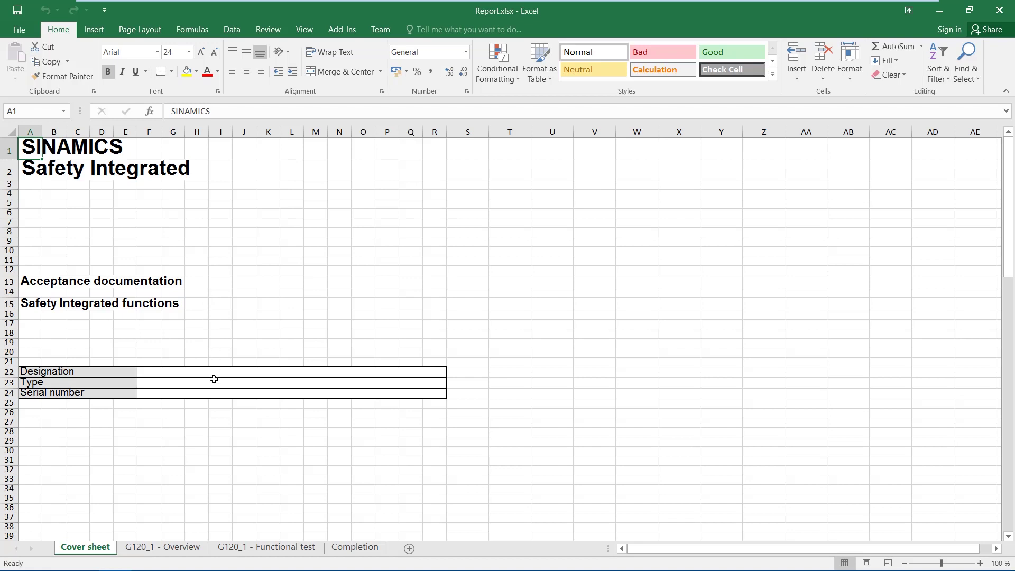
scroll(210, 411, down, 1)
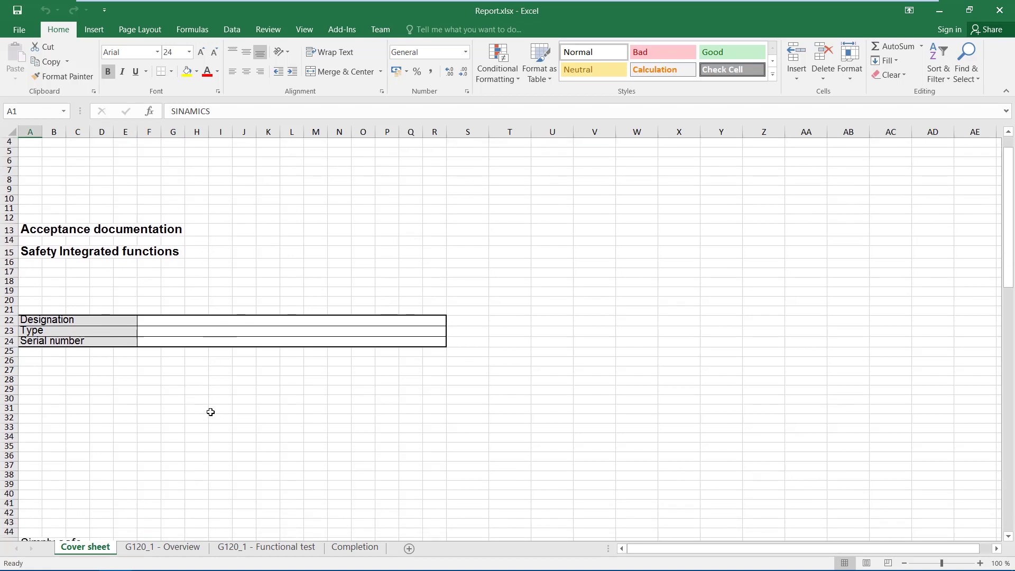
scroll(211, 411, down, 3)
scroll(210, 411, down, 2)
scroll(211, 412, down, 3)
scroll(210, 412, down, 2)
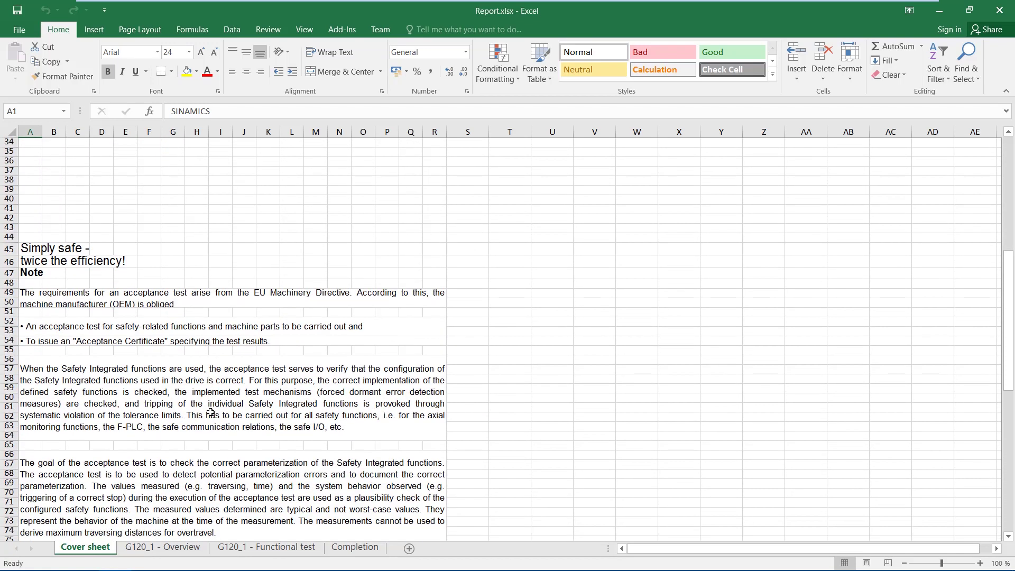
scroll(209, 412, down, 4)
scroll(211, 412, down, 2)
scroll(210, 412, down, 5)
scroll(210, 412, down, 1)
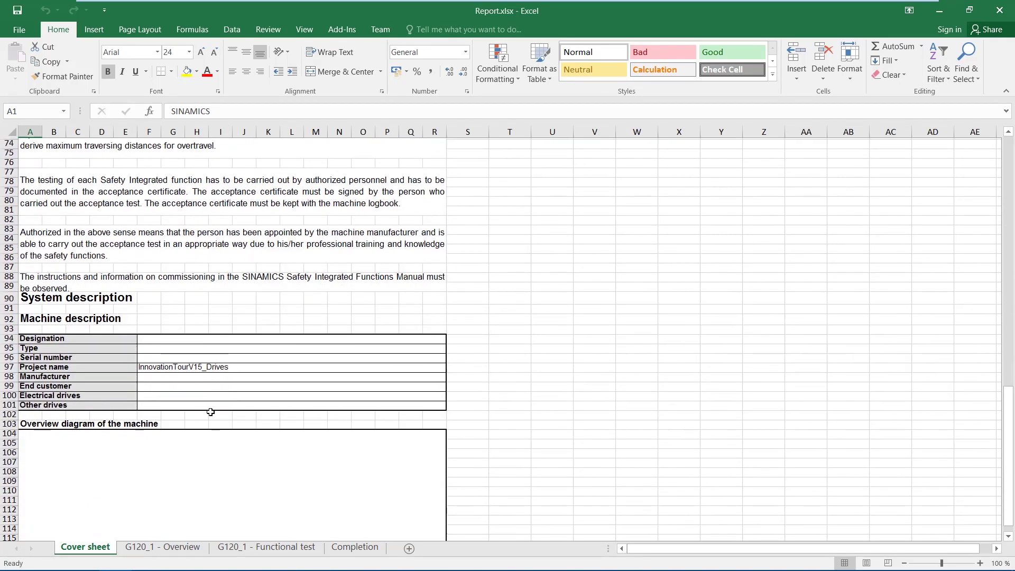
scroll(219, 397, down, 3)
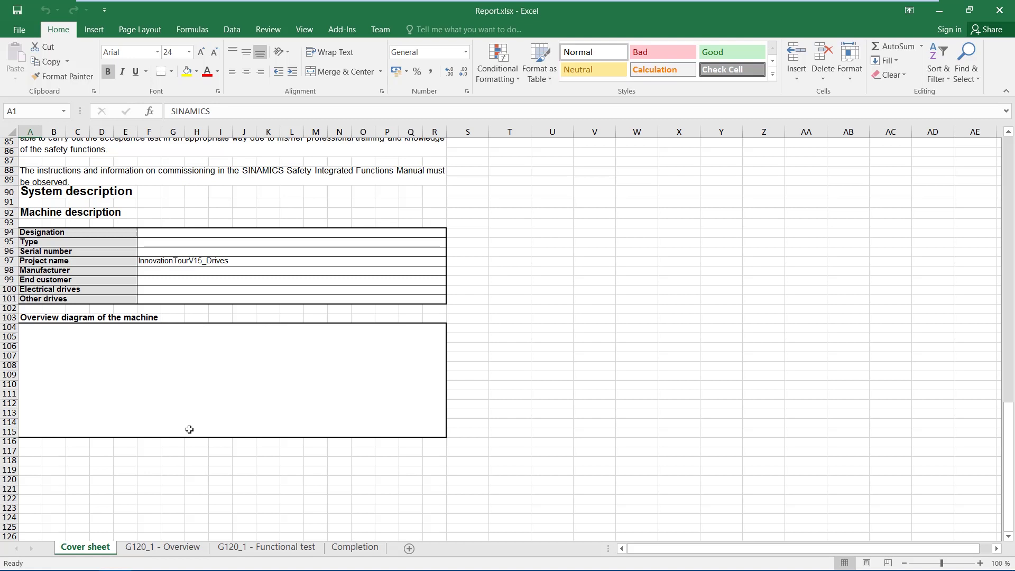
Switch Report.xlsx to the G120_1 - Overview sheet.
click(179, 547)
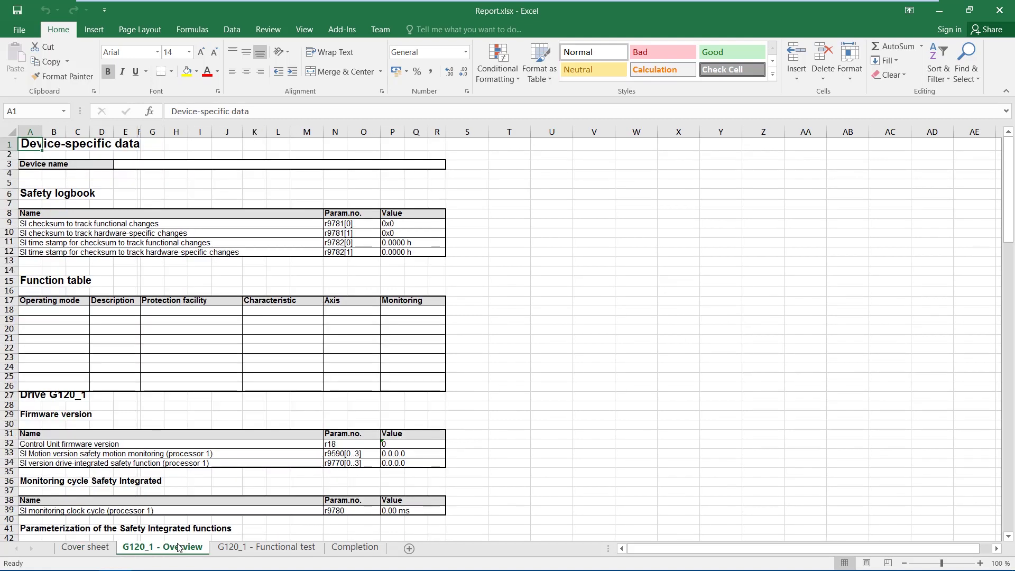
scroll(218, 339, down, 3)
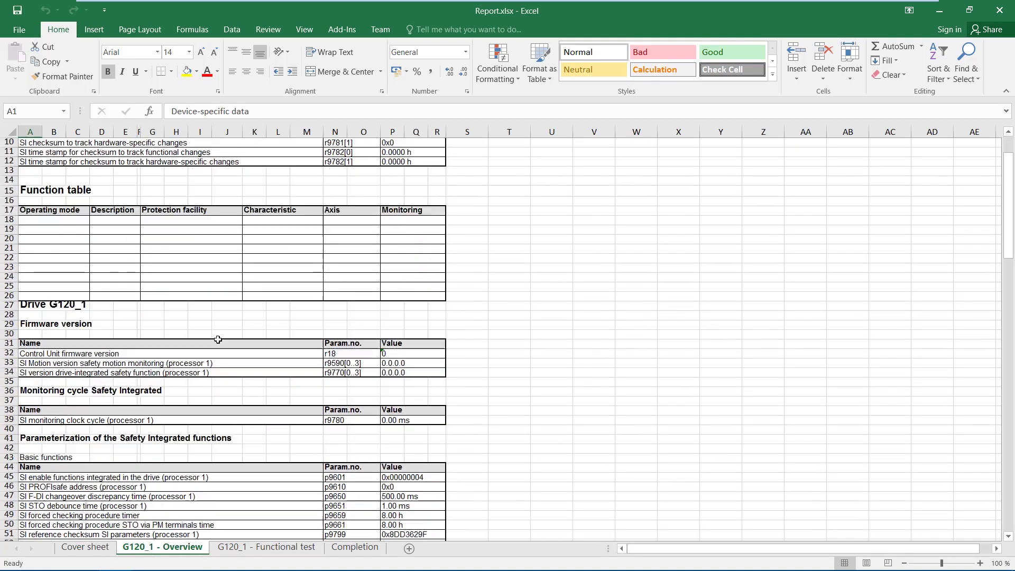
scroll(217, 339, down, 2)
scroll(230, 346, down, 3)
scroll(242, 352, down, 1)
scroll(242, 353, down, 2)
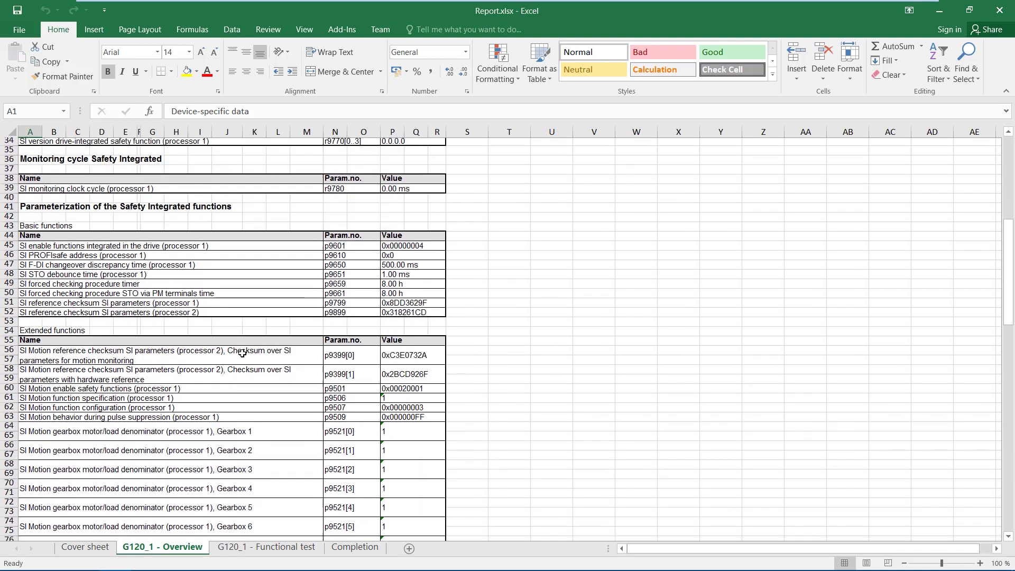
scroll(242, 353, down, 3)
scroll(242, 352, down, 1)
scroll(242, 353, down, 3)
scroll(242, 352, down, 4)
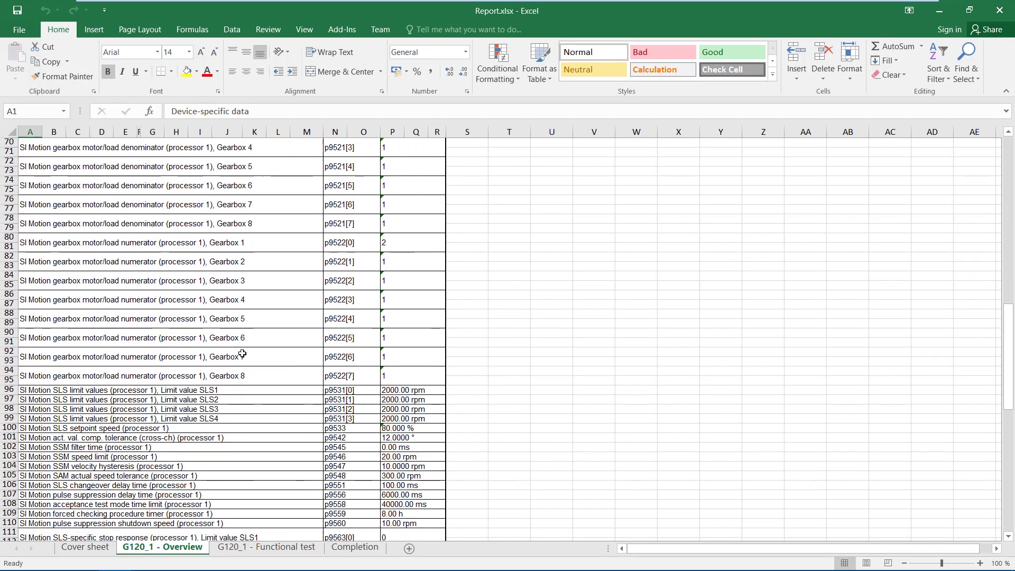
scroll(242, 352, down, 2)
scroll(242, 352, down, 5)
scroll(242, 352, down, 1)
scroll(242, 352, down, 5)
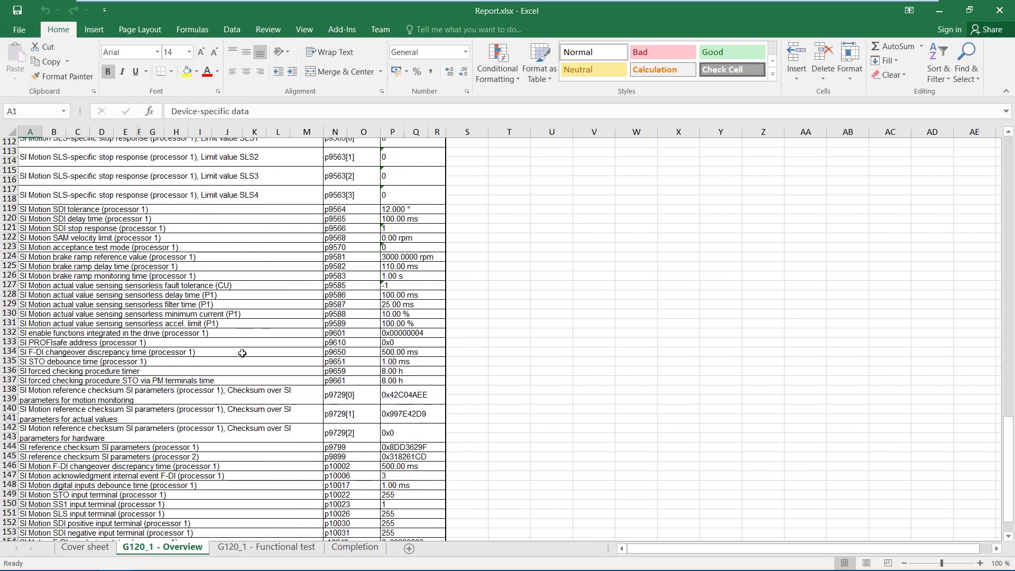
scroll(242, 353, down, 4)
scroll(242, 353, down, 4)
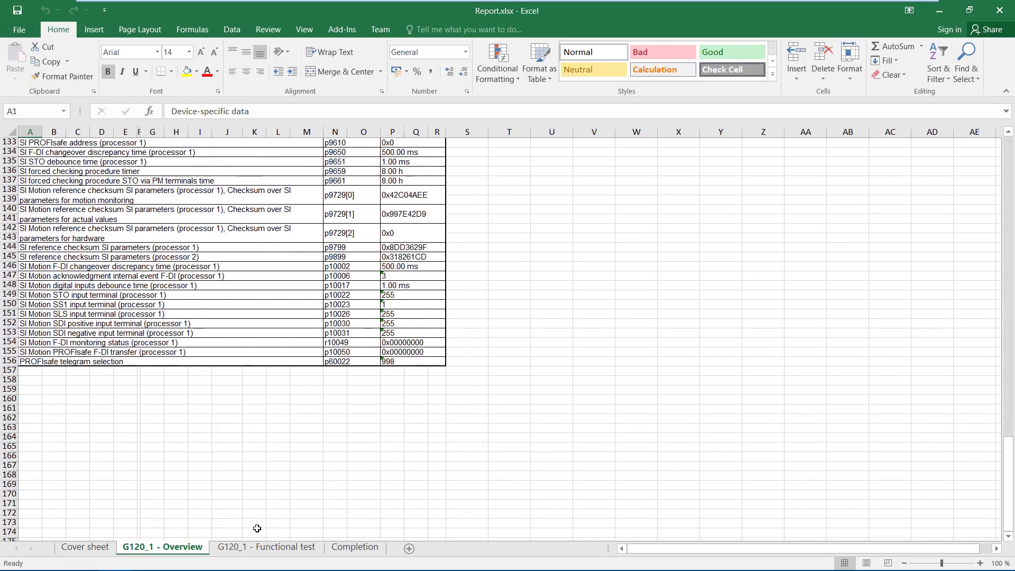
Switch Report.xlsx to the G120_1 - Functional test sheet.
click(264, 547)
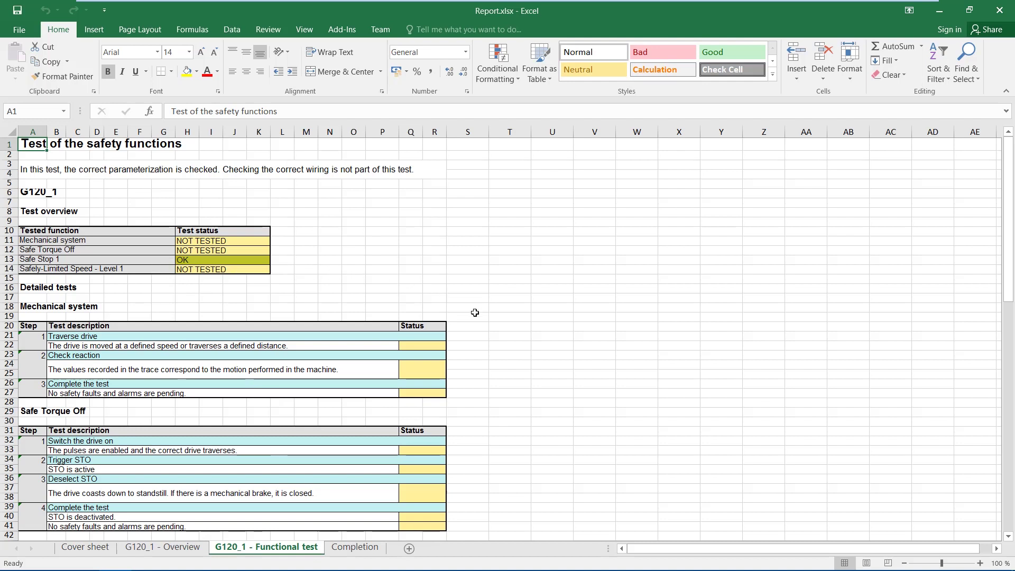
scroll(481, 320, down, 3)
scroll(481, 321, down, 2)
scroll(481, 321, down, 4)
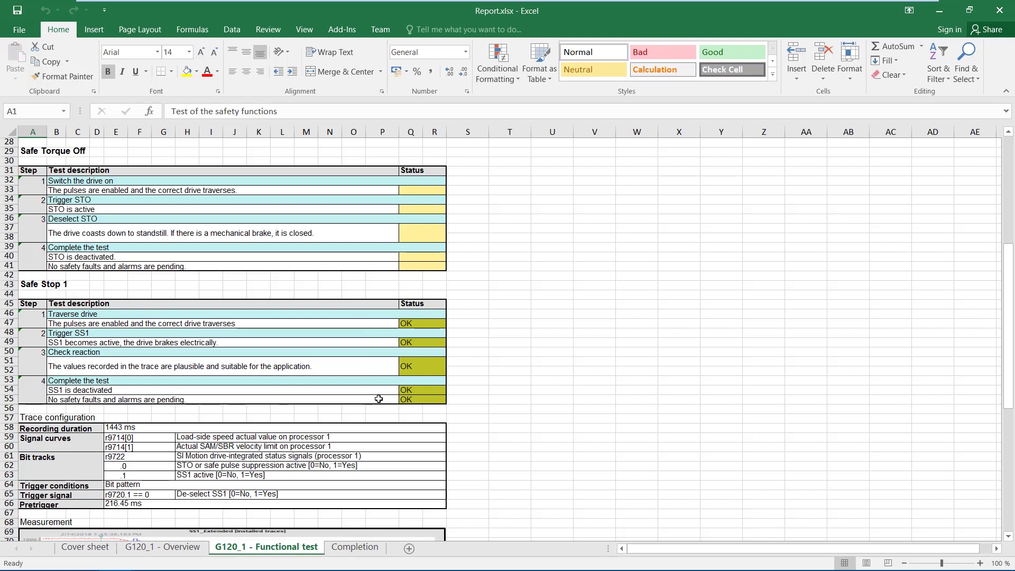
scroll(380, 403, down, 3)
scroll(376, 340, down, 2)
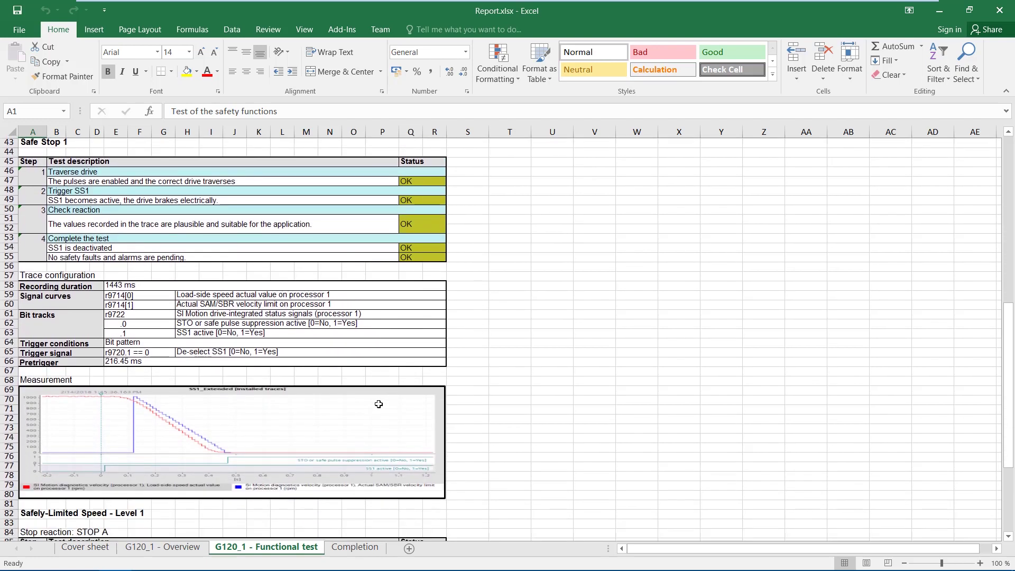
scroll(317, 350, down, 2)
scroll(287, 350, down, 1)
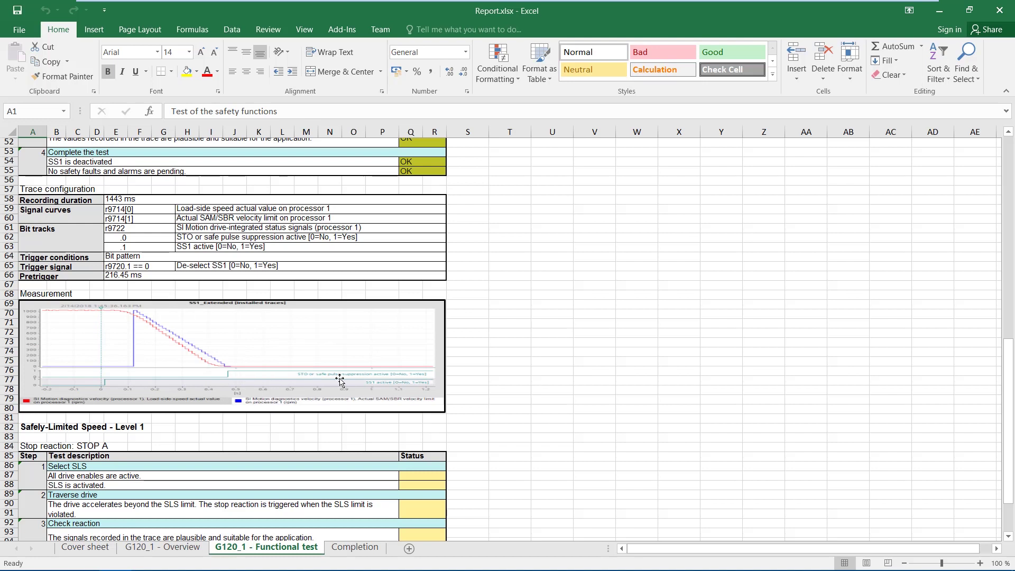
Switch Report.xlsx to the Completion sheet.
click(353, 547)
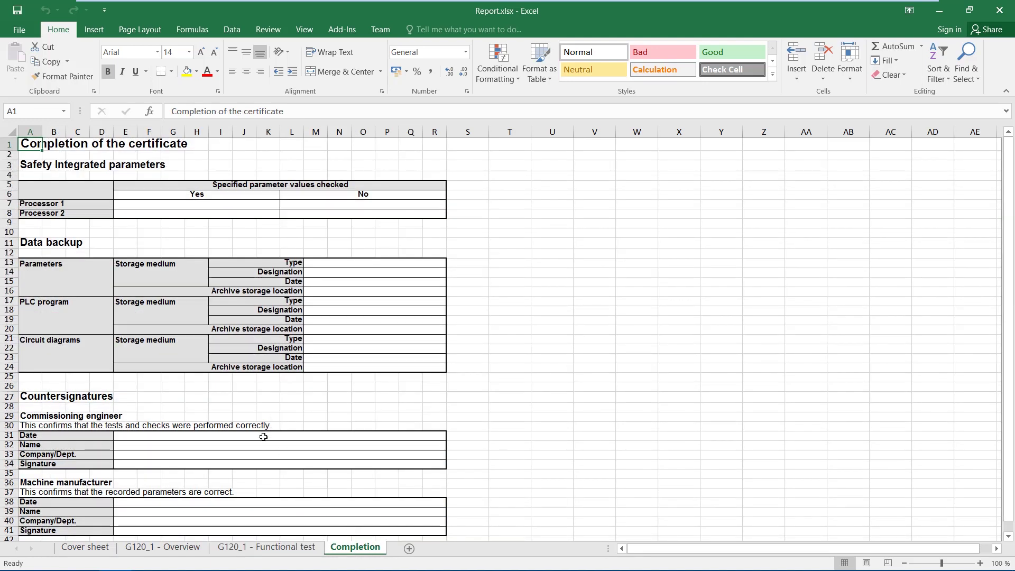
scroll(225, 409, down, 1)
scroll(218, 396, down, 1)
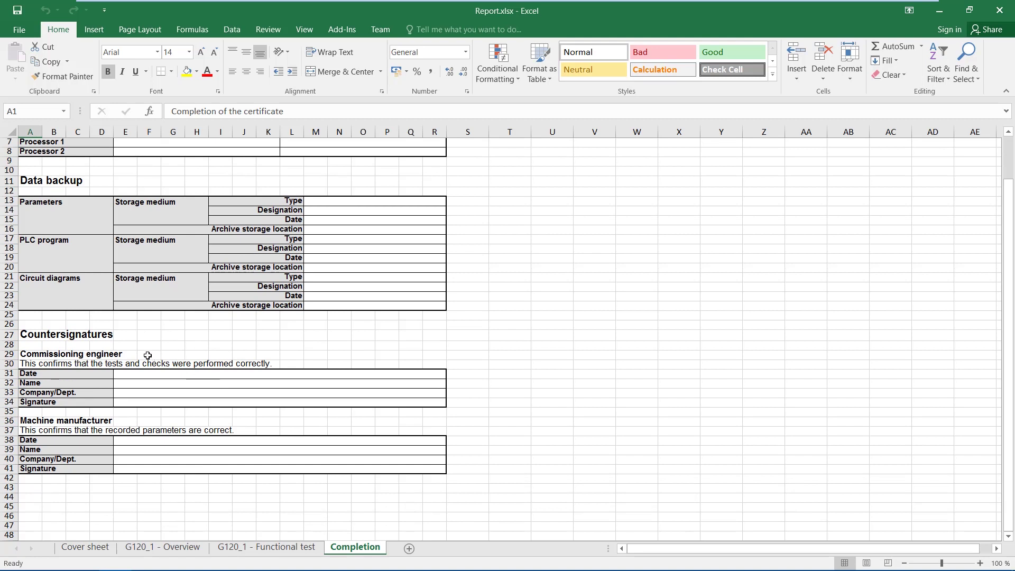